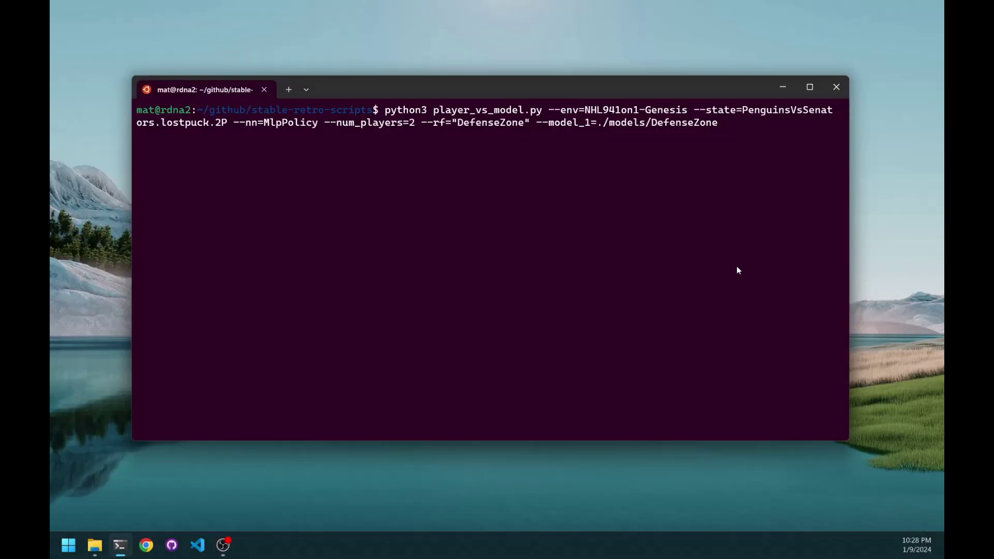
Run the script to launch a fresh 0–0 game with the Defense Zone model from a randomized start
key(Return)
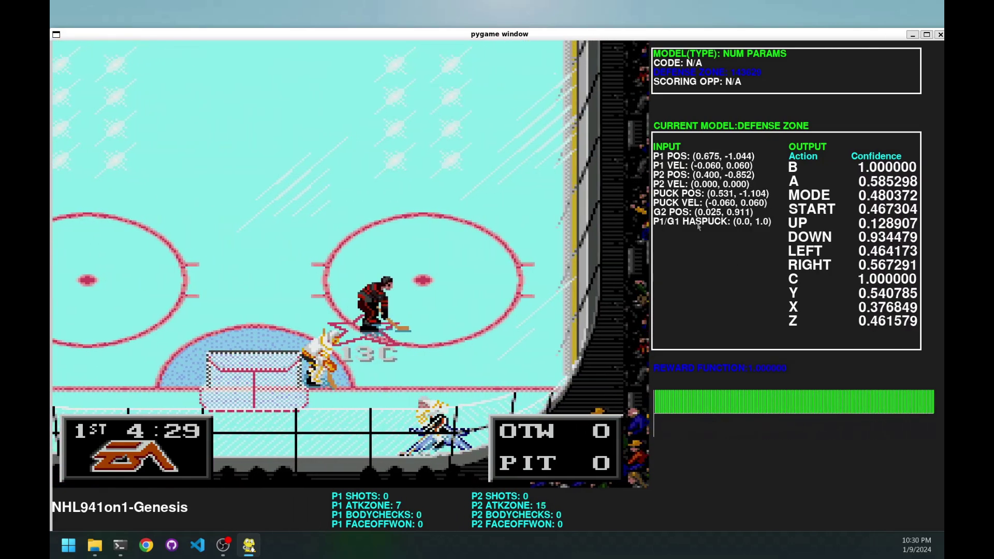
key(Escape)
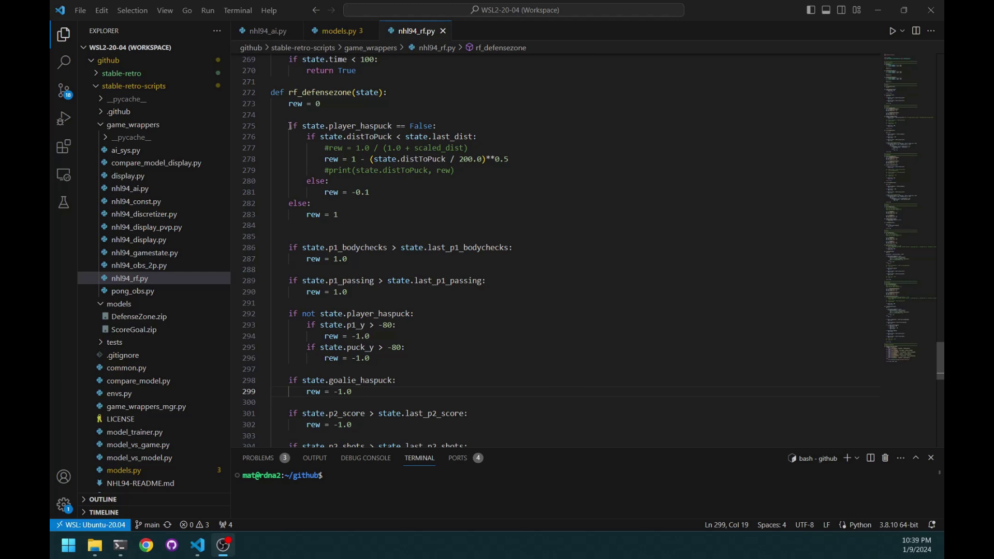
Highlight rf_defensezone's reward for chasing the puck and its -0.1 penalty on line 281
drag(289, 126, 406, 188)
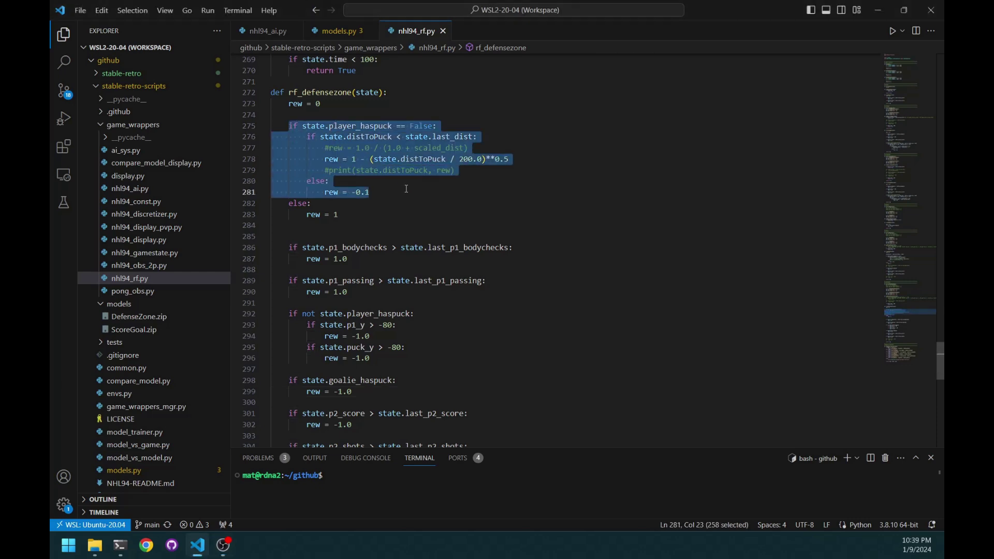
click(407, 188)
drag(370, 192, 325, 192)
click(394, 188)
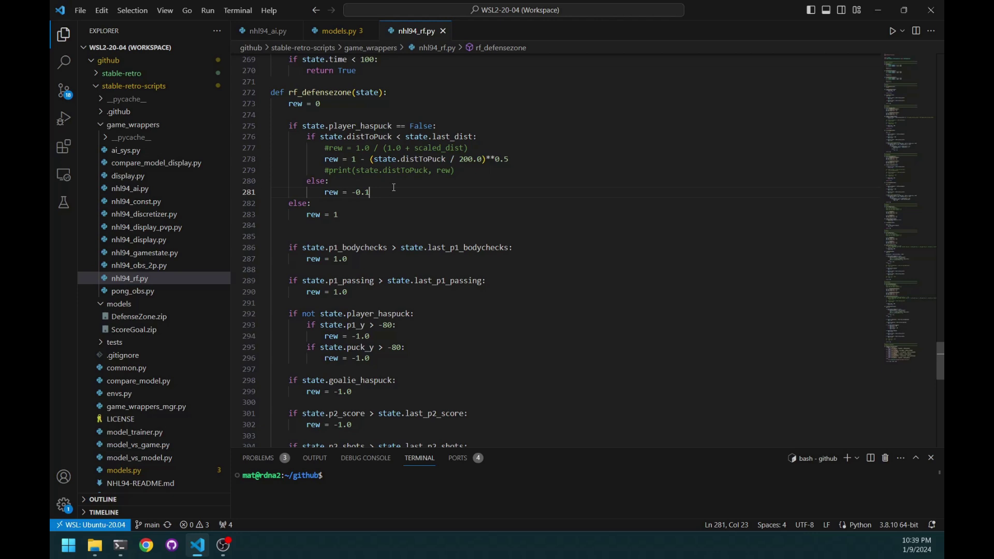
Scroll further down rf_defensezone and highlight the next reward lines
scroll(343, 253, down, 1)
drag(348, 223, 291, 208)
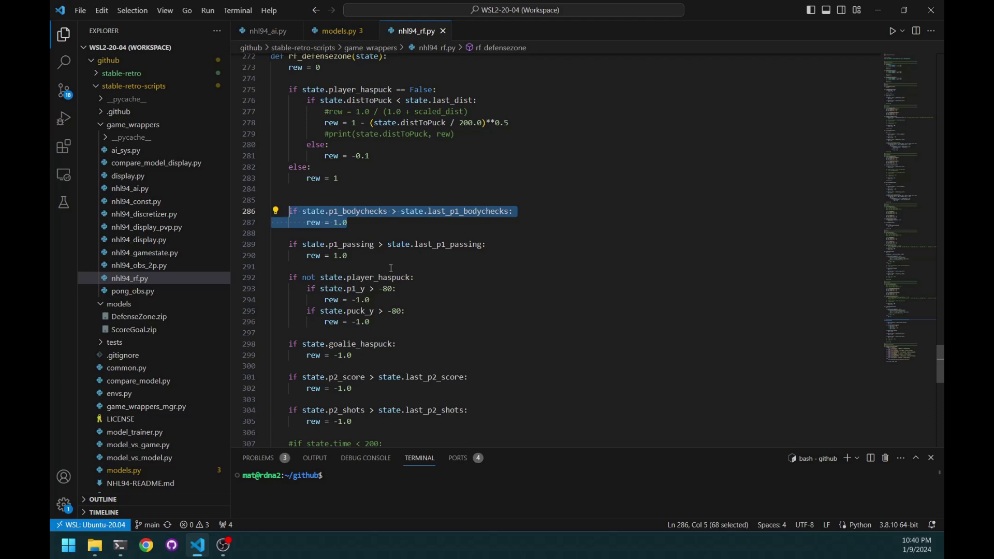
scroll(389, 264, down, 1)
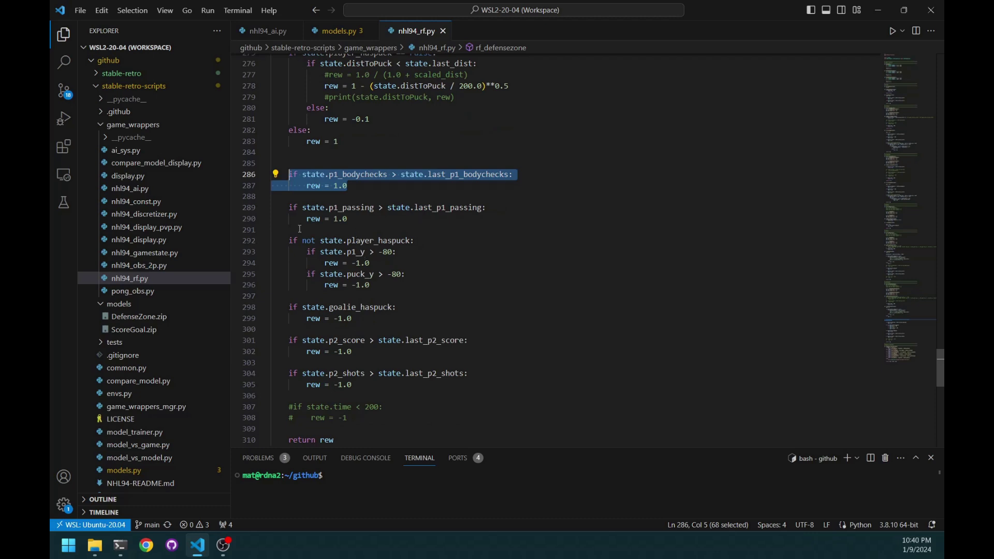
Highlight rf_defensezone penalties: deep without the puck, goalie has puck, opponent scores, opponent shoots
drag(289, 240, 390, 284)
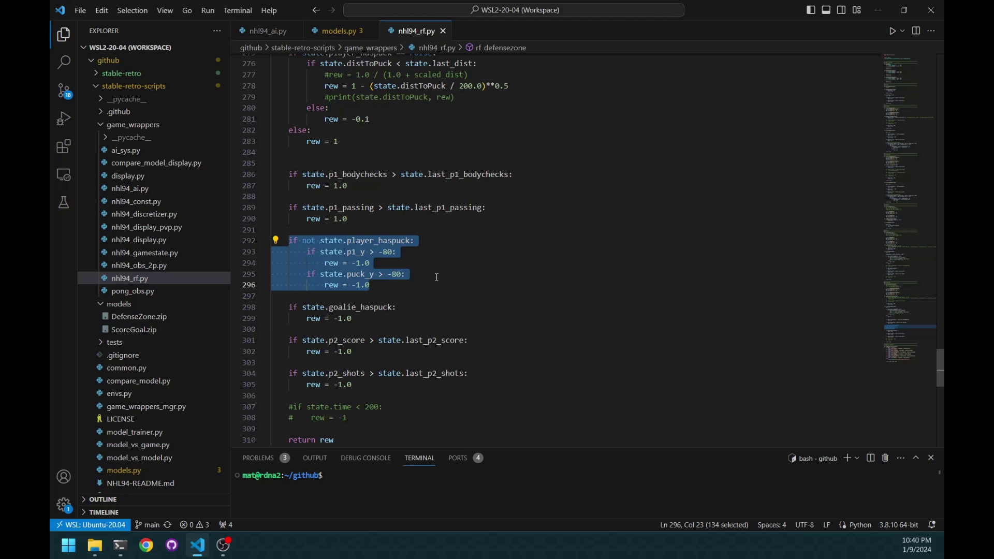
scroll(436, 277, down, 1)
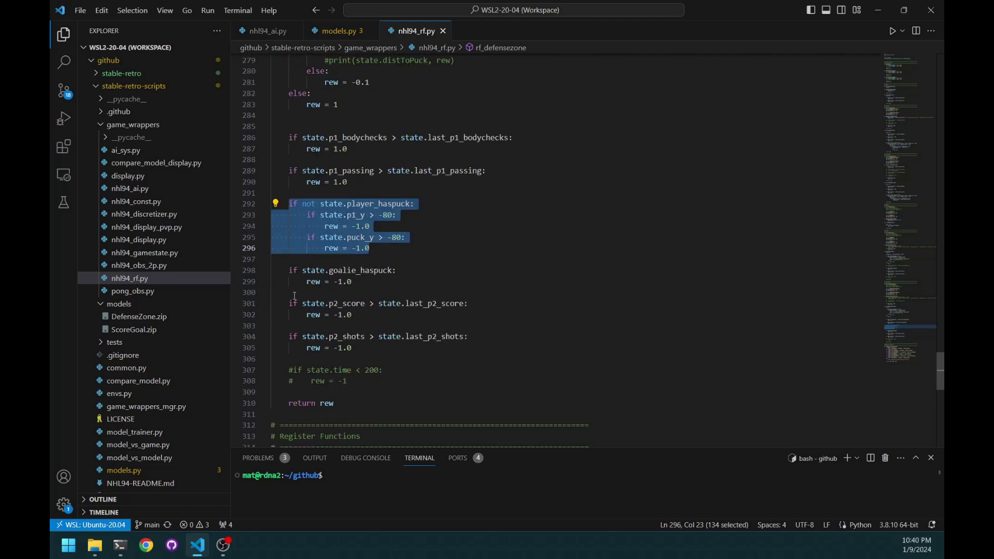
drag(289, 270, 363, 287)
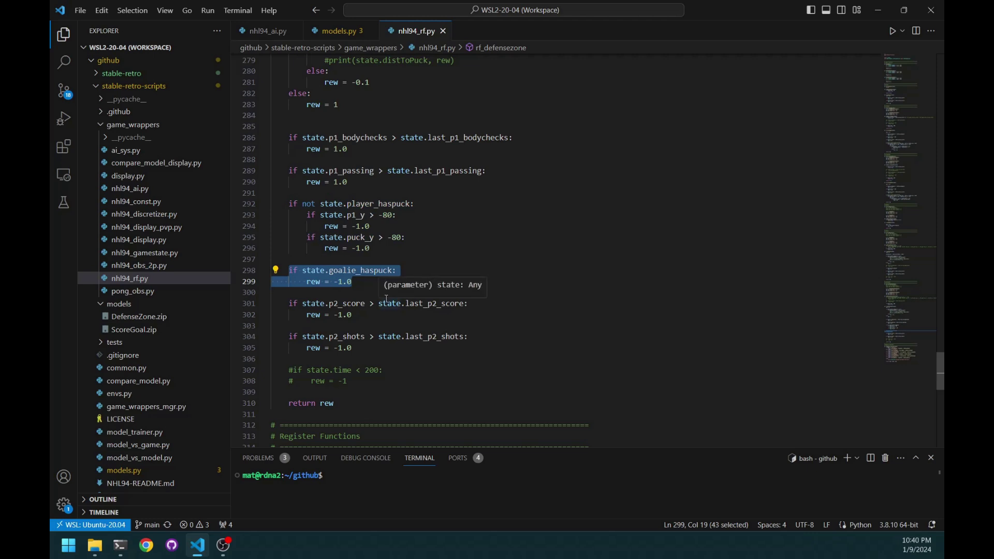
drag(357, 316, 283, 300)
drag(359, 346, 294, 337)
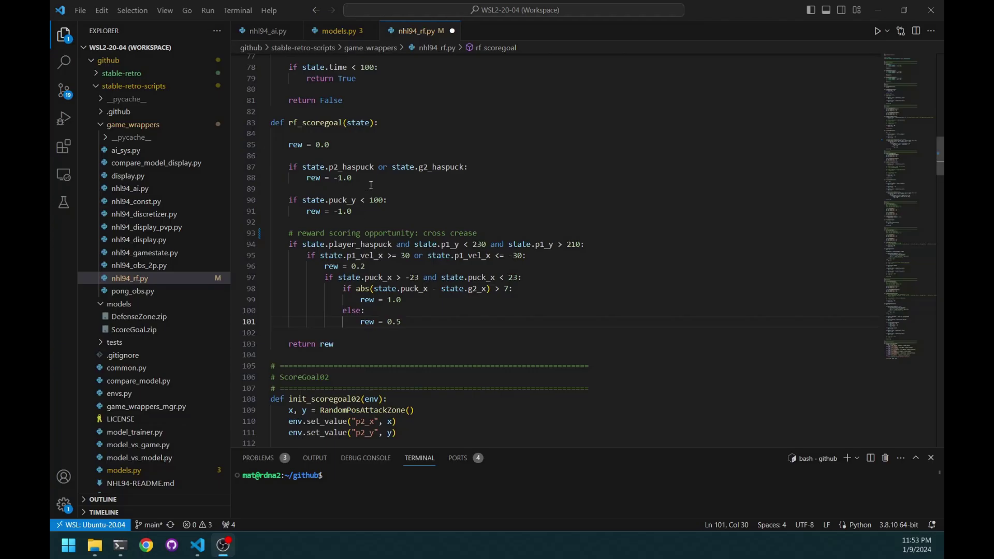
click(368, 177)
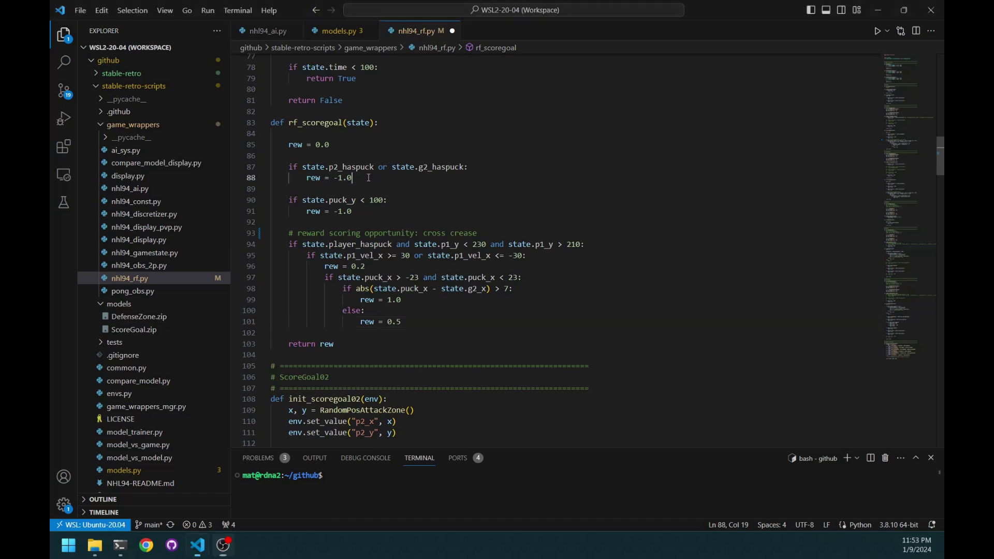
key(shift+Up)
key(shift+Home)
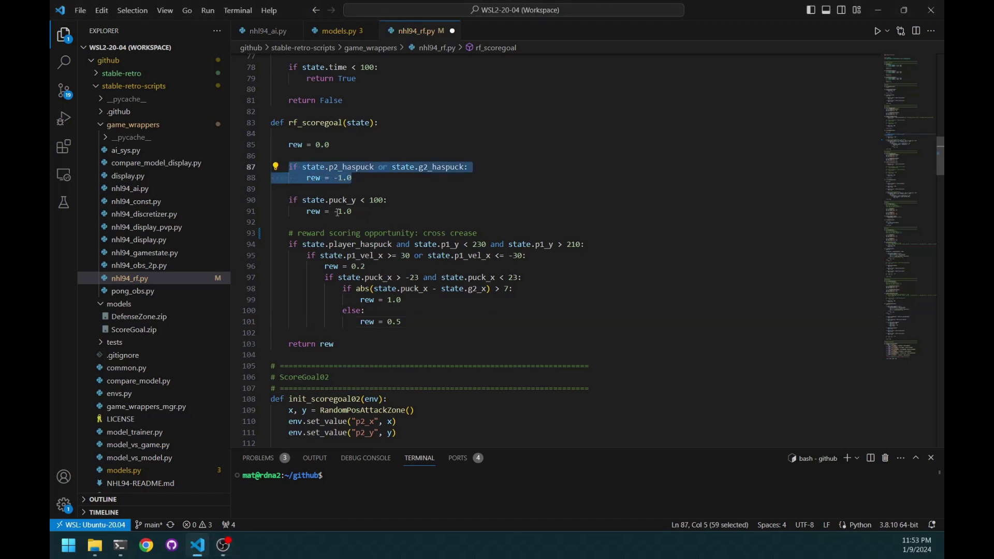
drag(355, 212, 290, 200)
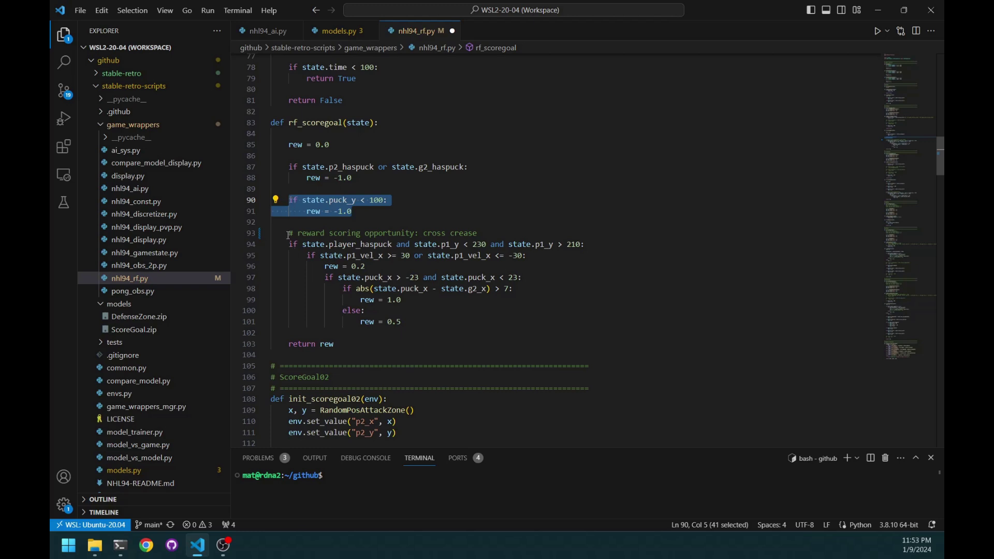
drag(289, 233, 449, 321)
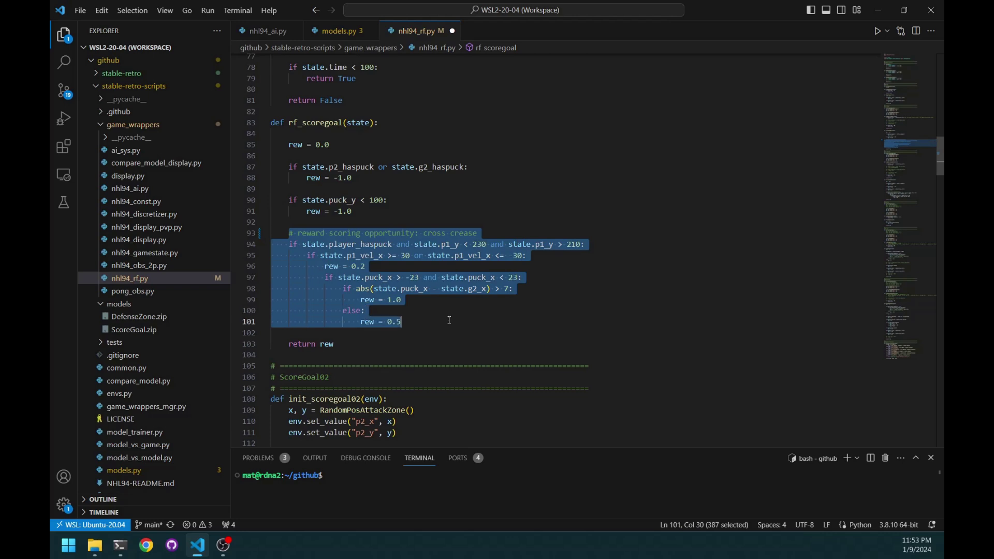
click(388, 257)
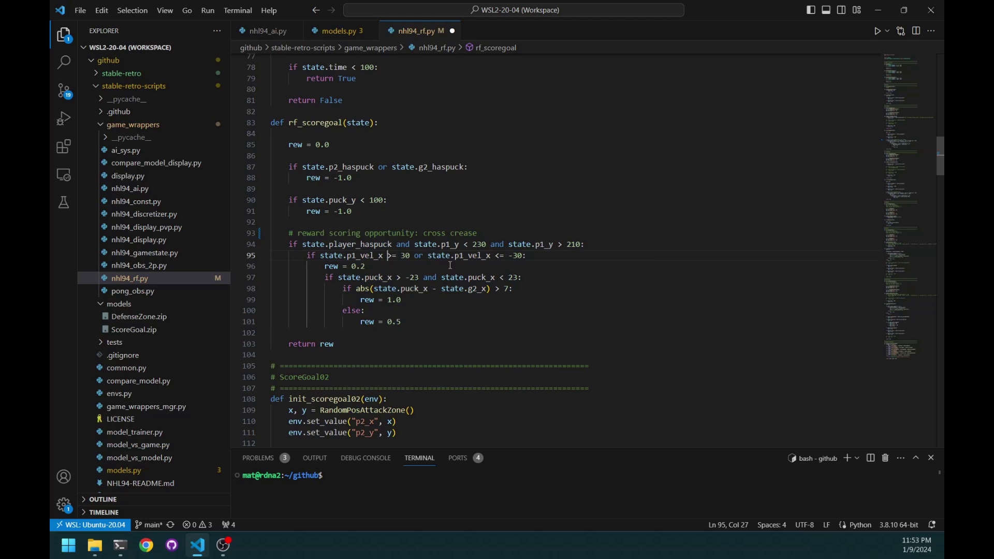
drag(288, 246, 393, 249)
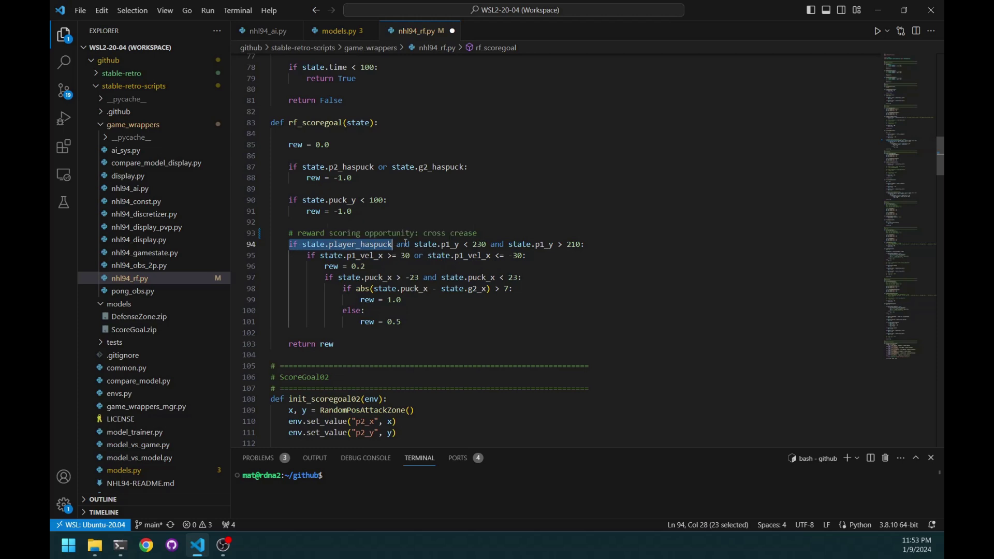
drag(402, 246, 590, 245)
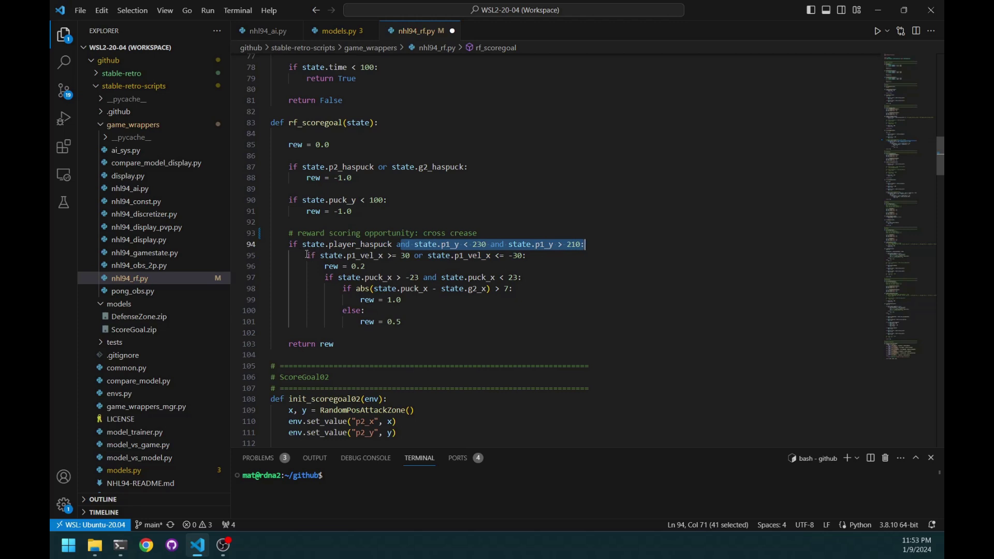
drag(307, 256, 532, 256)
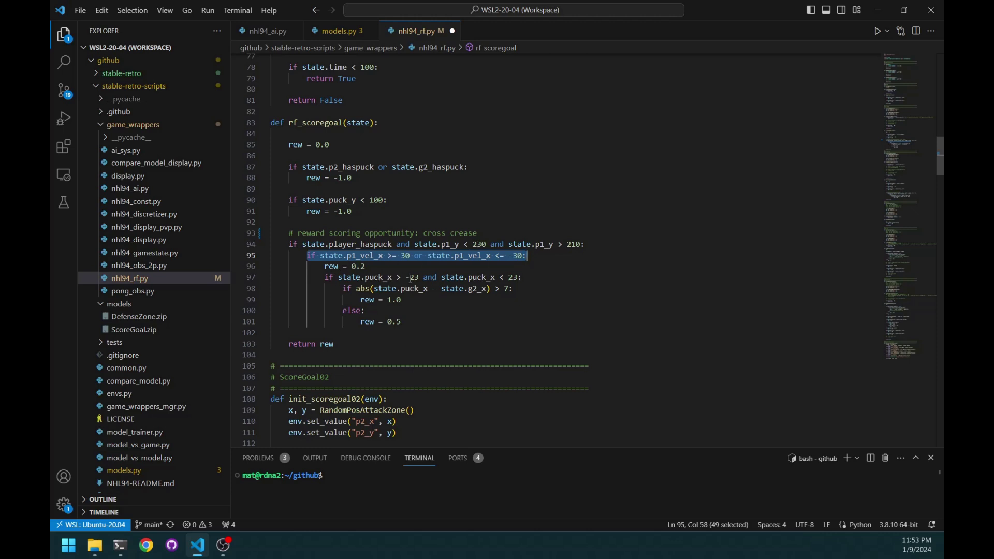
drag(325, 266, 367, 267)
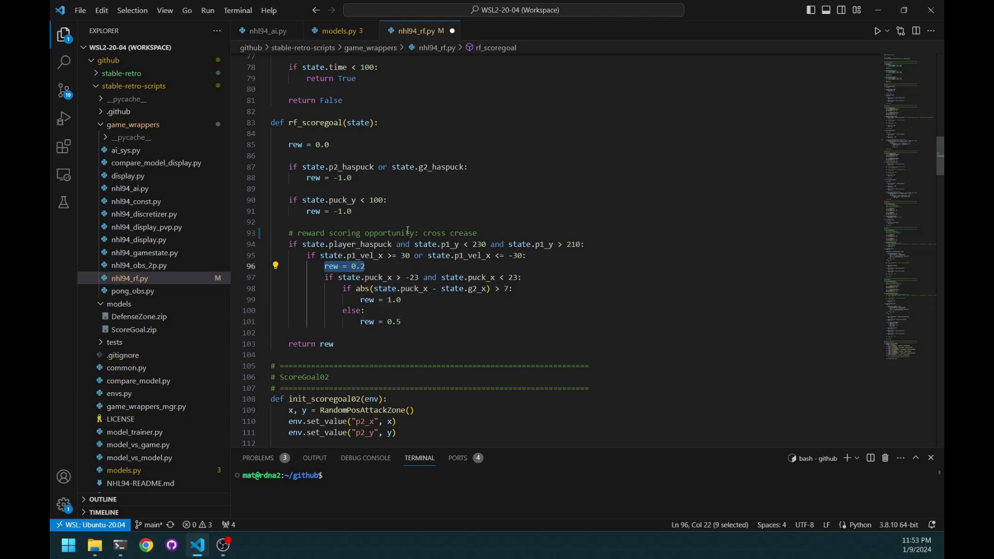
drag(330, 277, 533, 274)
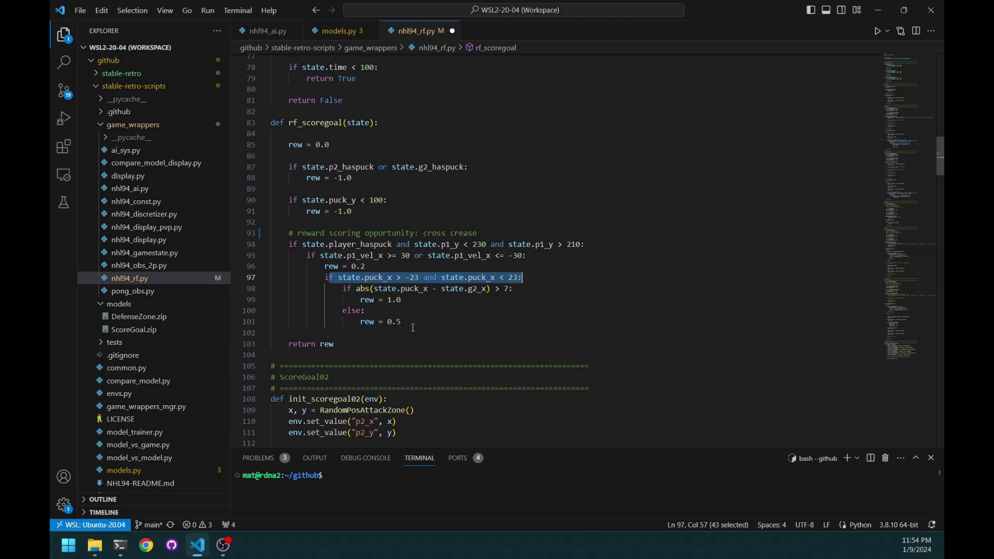
click(357, 322)
key(shift+End)
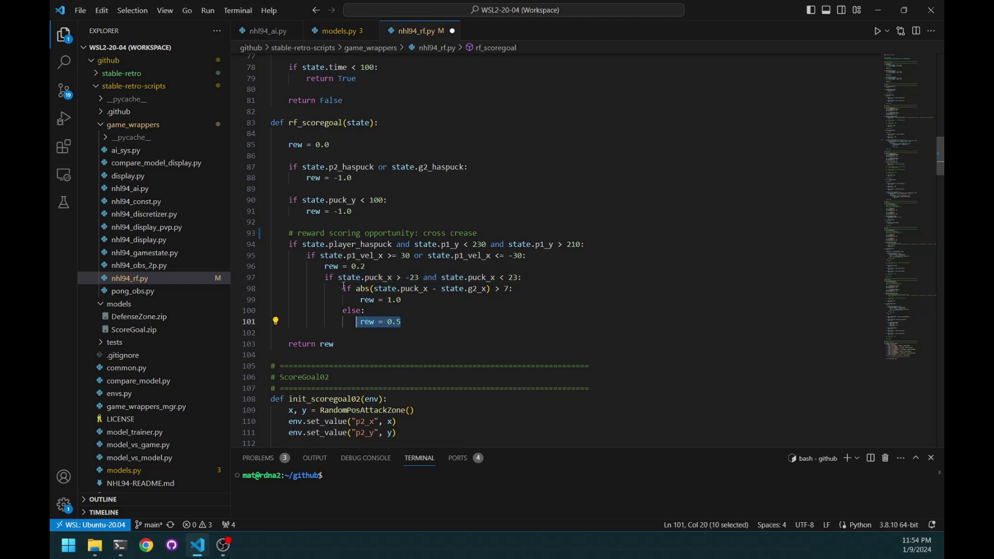
drag(344, 288, 522, 291)
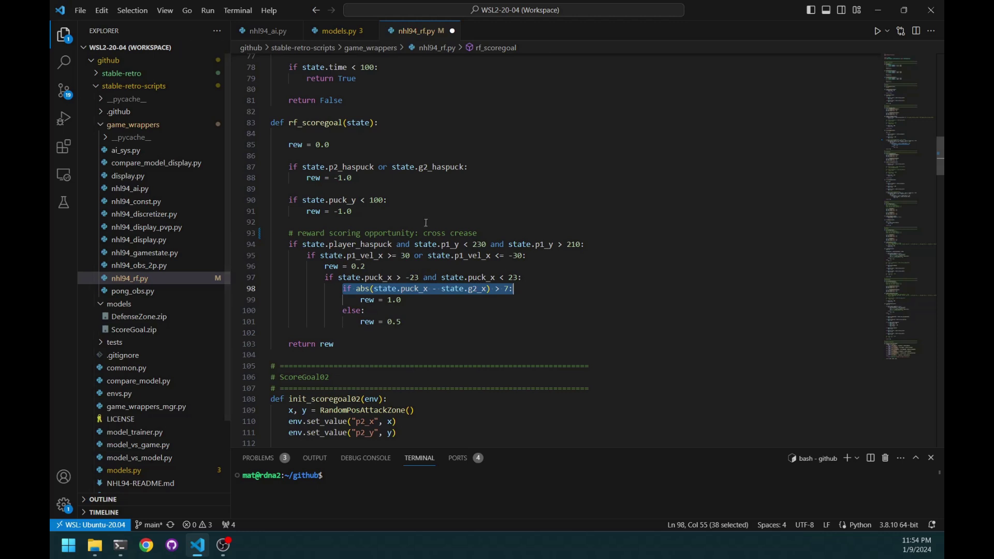
click(501, 233)
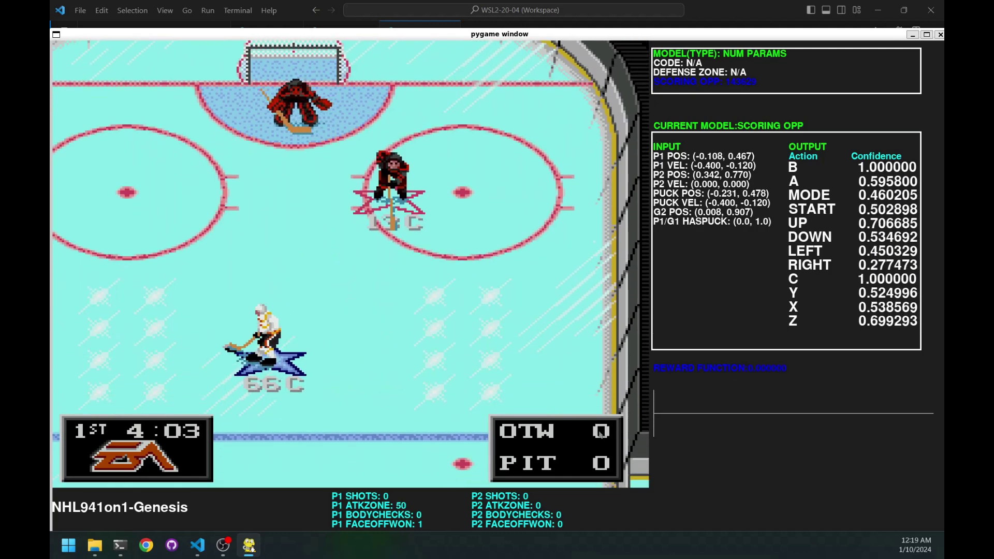
Quit the pygame game window with Escape after the randomized restarts
key(Escape)
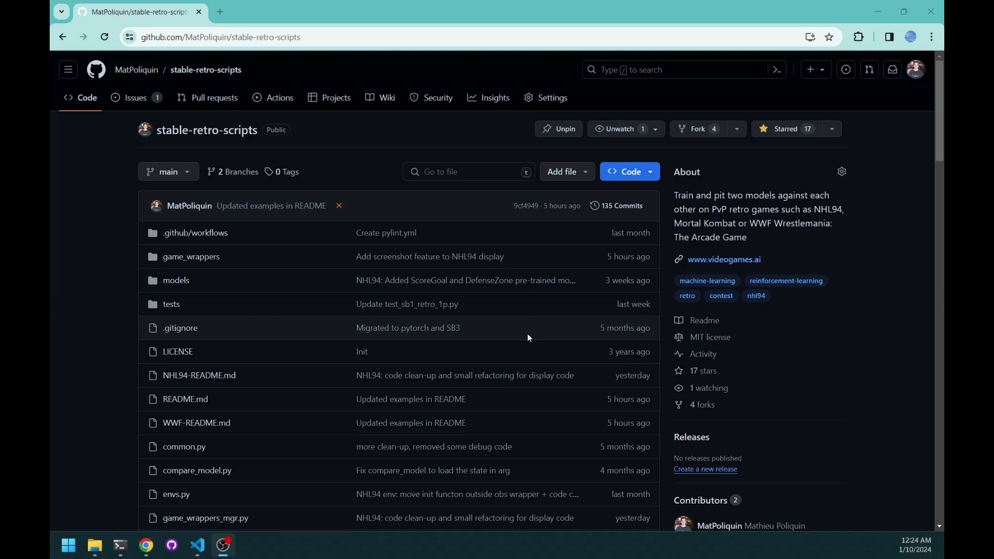
Browse the stable-retro-scripts file list and open the models folder
scroll(543, 345, down, 4)
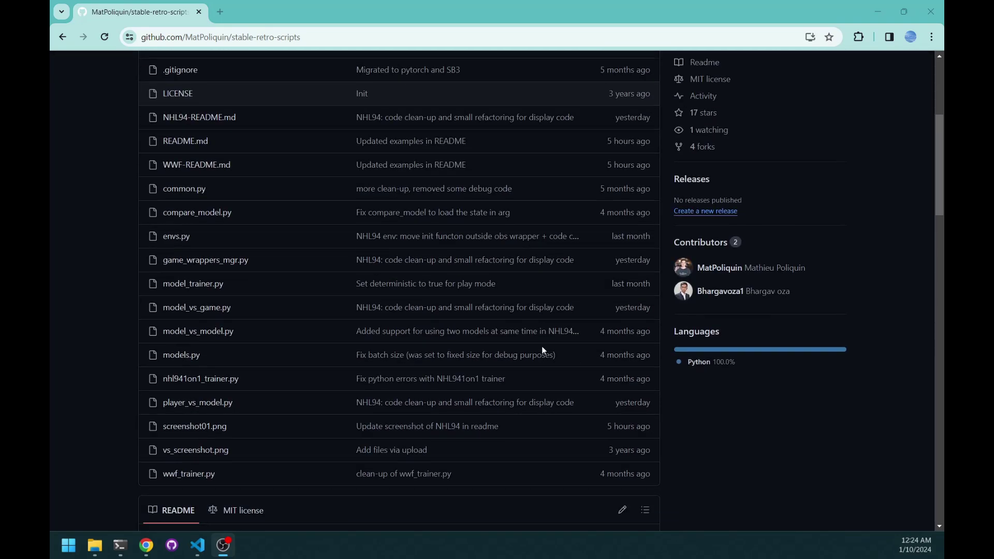
scroll(542, 351, up, 2)
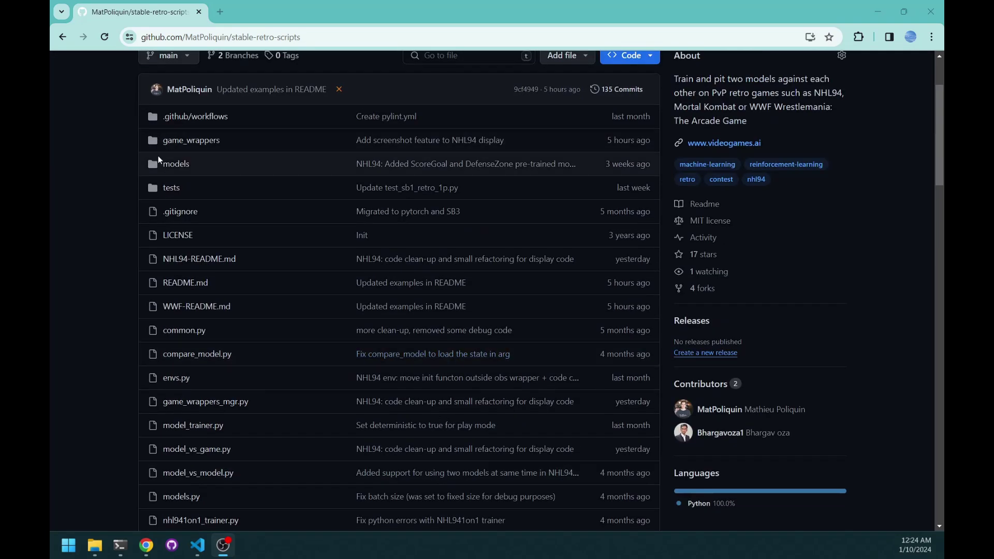
click(172, 166)
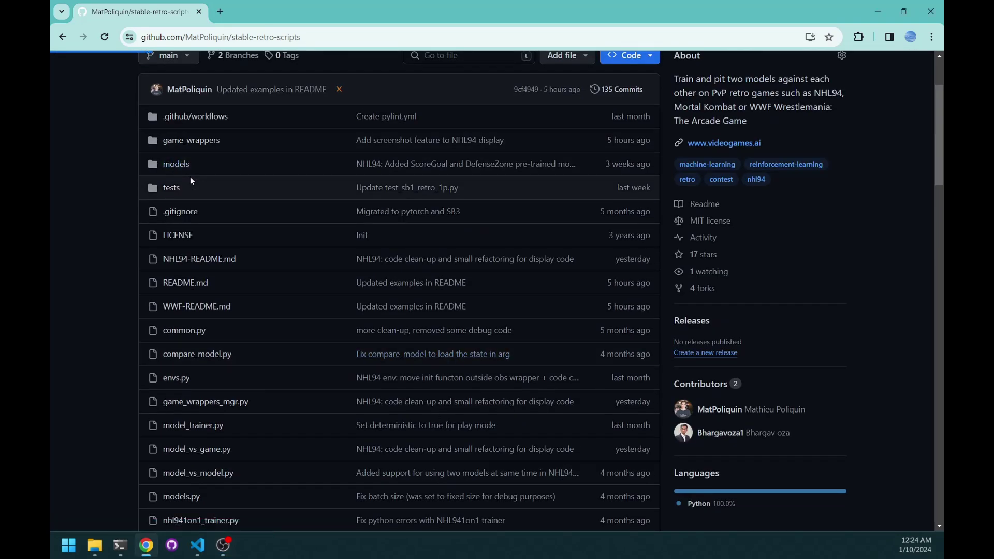